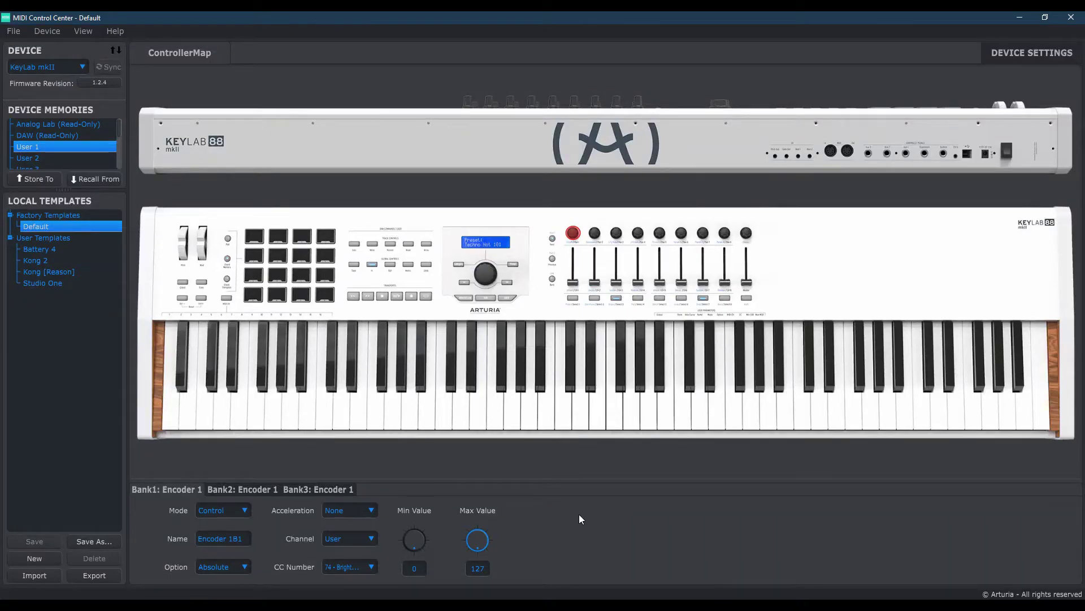
# Delete the Kong 2 user template and confirm the deletion.
pyautogui.click(47, 261)
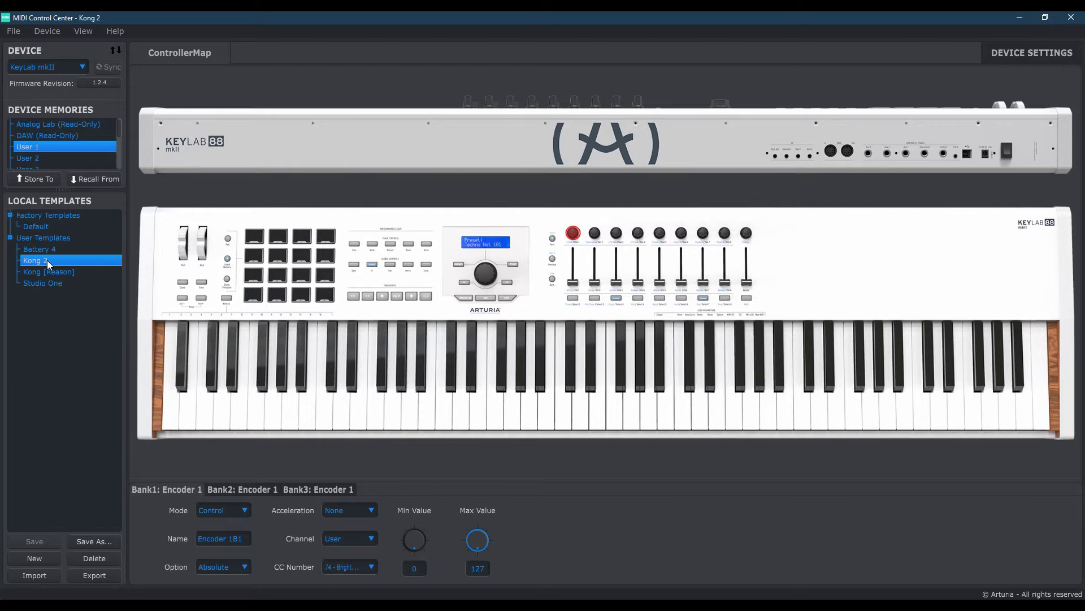
pyautogui.click(93, 558)
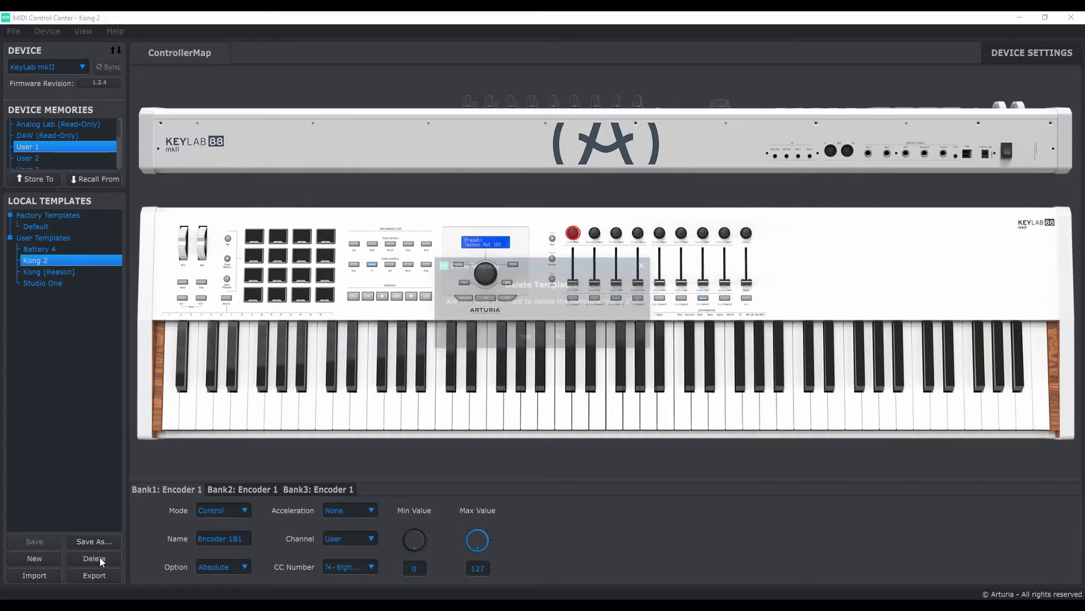
pyautogui.click(525, 337)
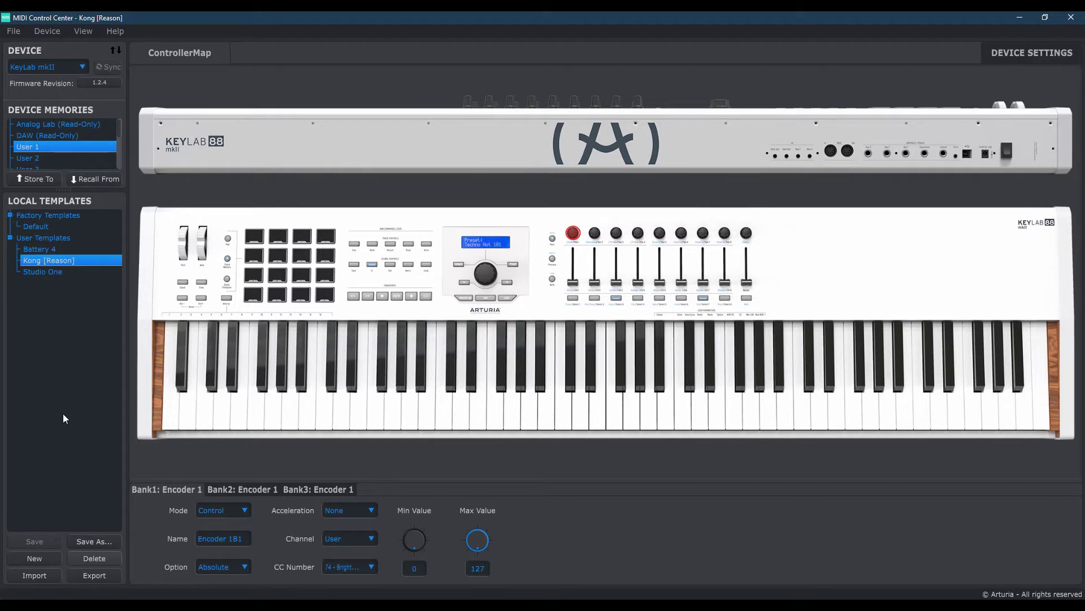
# Create a new local user template named 'Kong 3'.
pyautogui.click(43, 556)
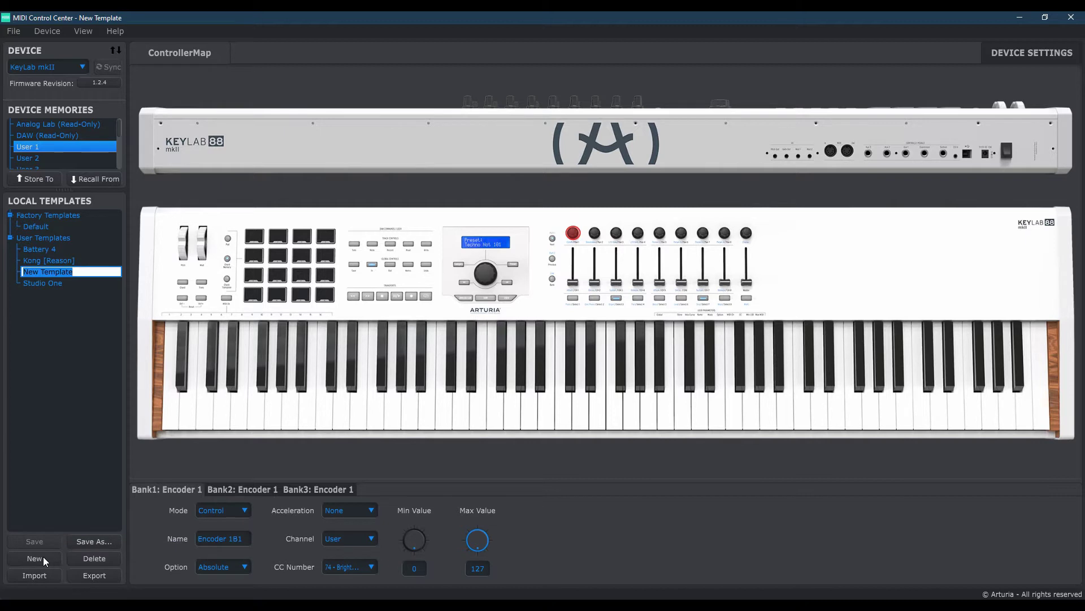
pyautogui.write('Kong 3')
pyautogui.press('Return')
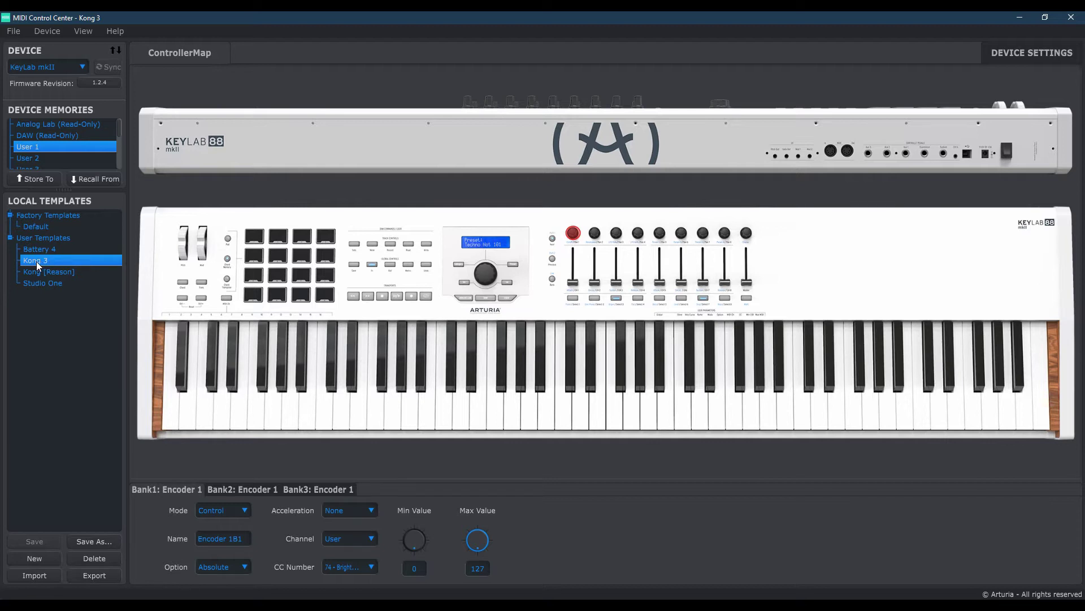
# Select Pad 1 on the KeyLab image to show its Note, channel 10, C1, Gate settings.
pyautogui.click(253, 242)
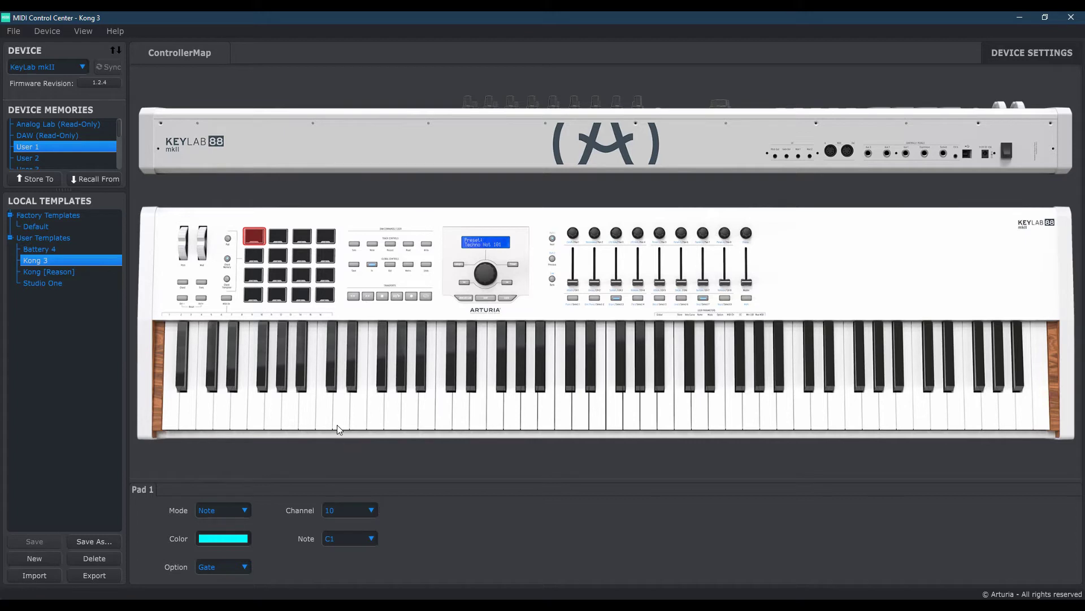
# Step through pads 2 to 15, verifying channel 10 notes ascending from C#1.
pyautogui.click(277, 241)
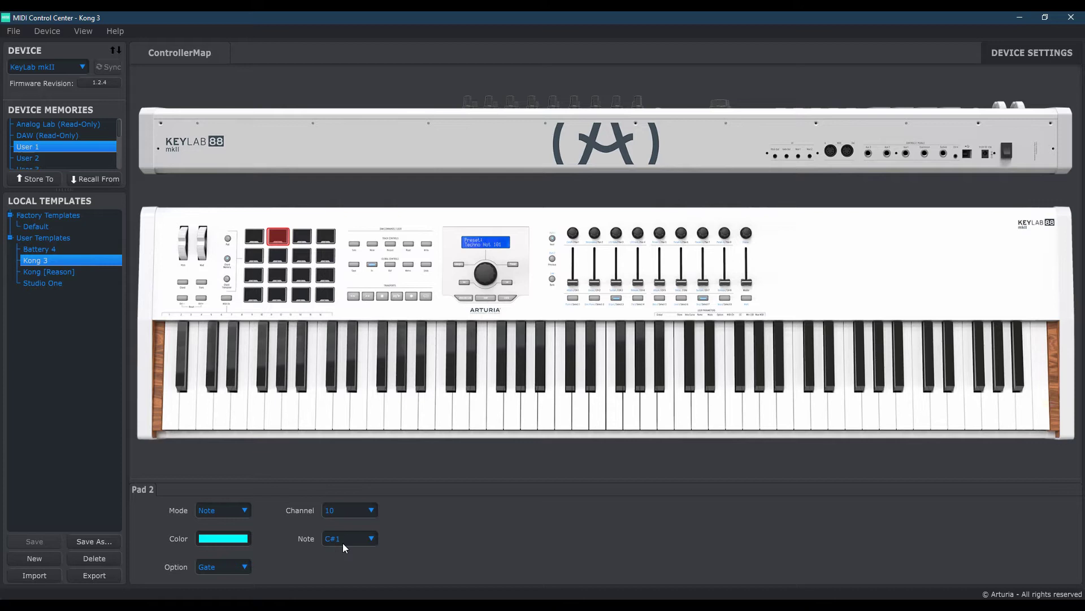
pyautogui.click(304, 238)
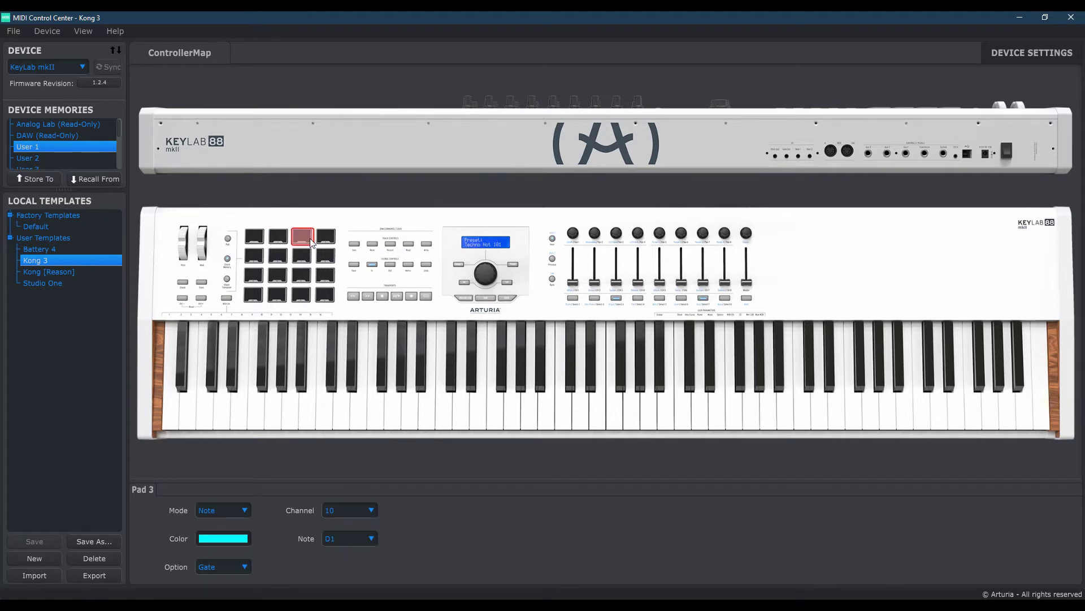
pyautogui.click(326, 242)
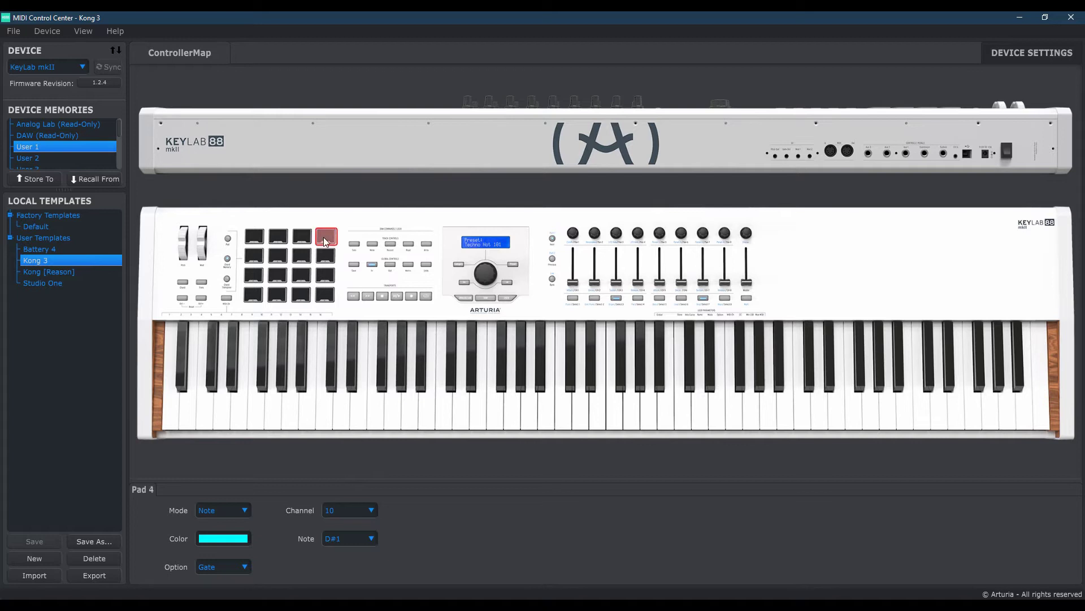
pyautogui.click(255, 259)
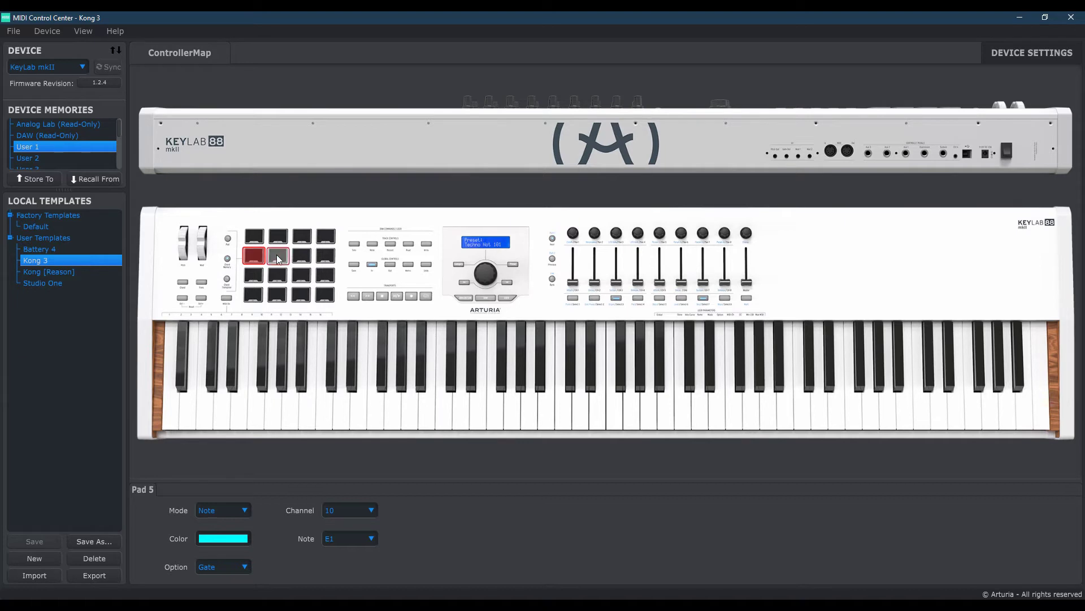
pyautogui.click(278, 259)
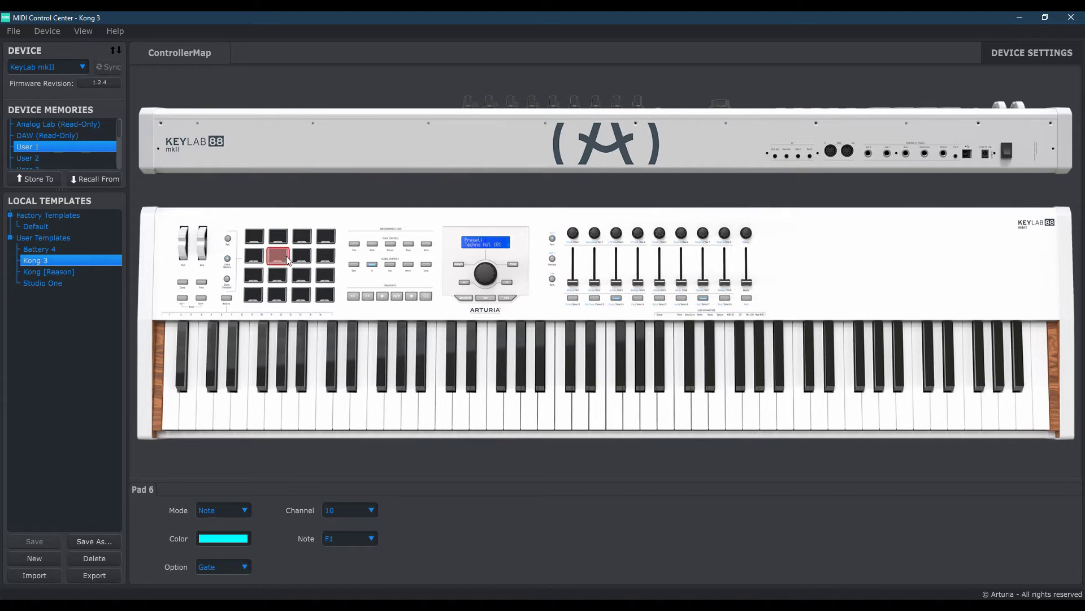
pyautogui.click(301, 260)
pyautogui.click(260, 278)
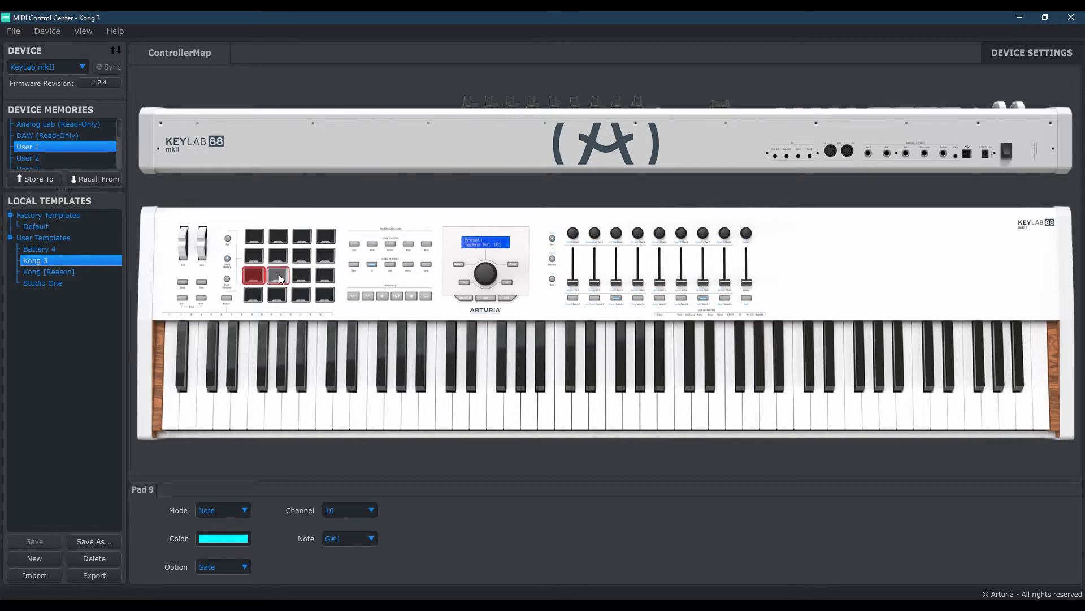
pyautogui.click(281, 278)
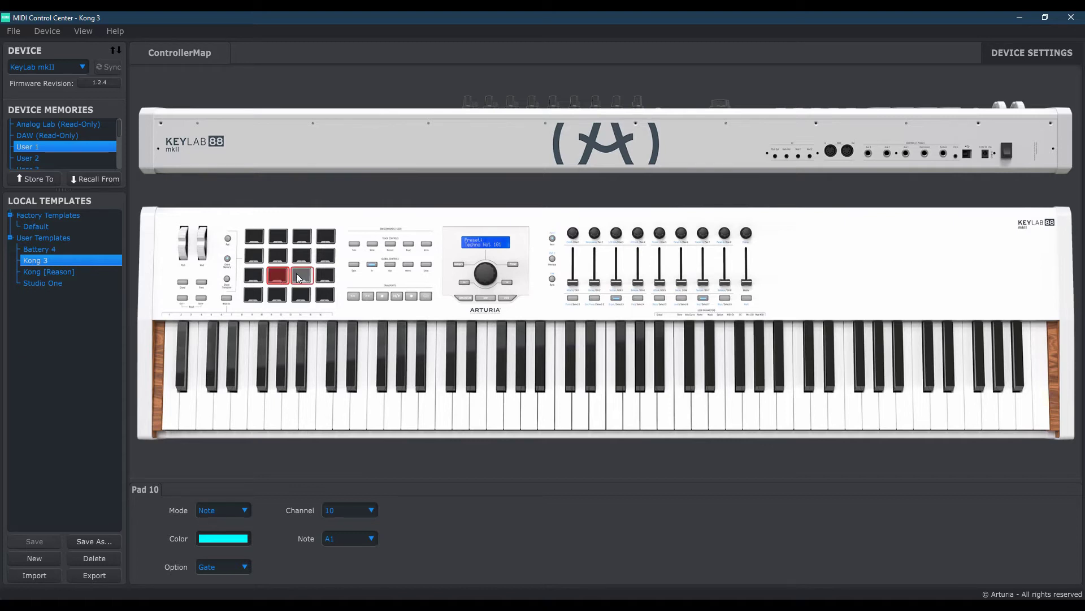
pyautogui.click(299, 278)
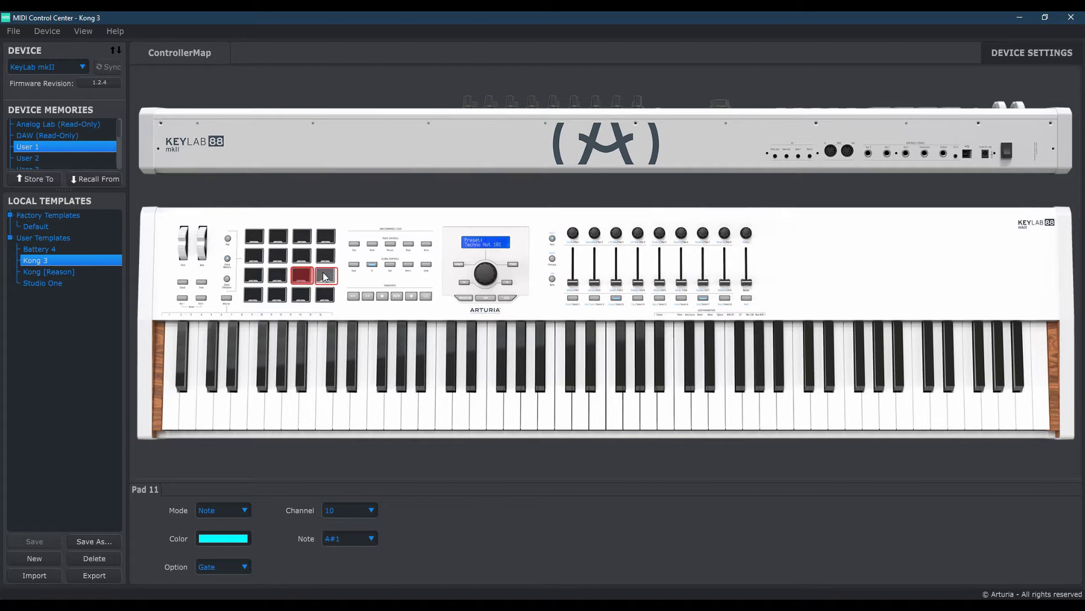
pyautogui.click(325, 276)
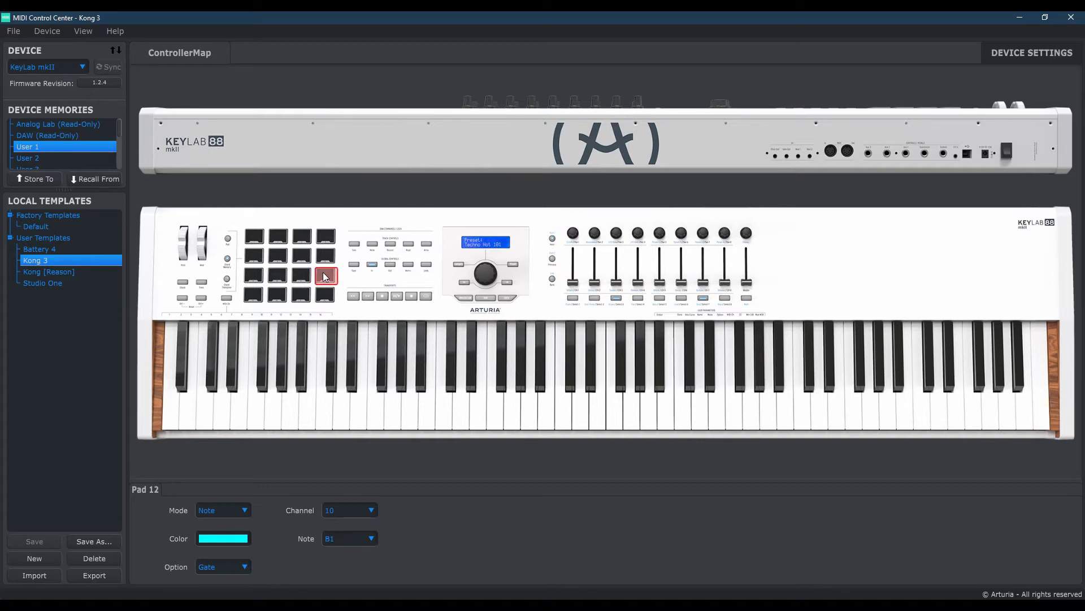
pyautogui.click(258, 299)
pyautogui.click(303, 294)
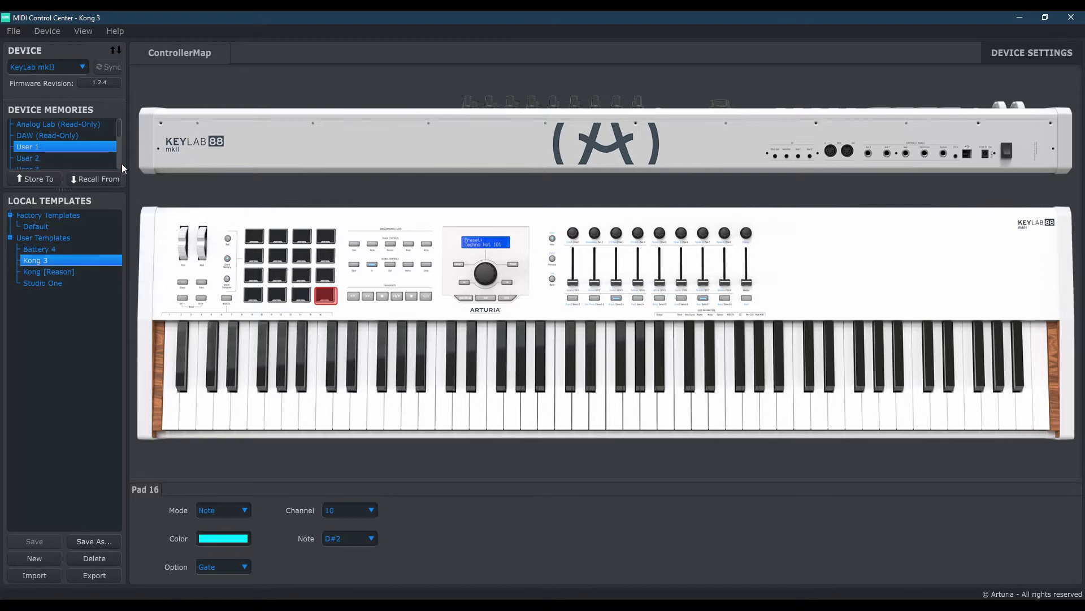
# Drag the Kong 3 template onto the User 3 slot under Device Memories.
pyautogui.scroll(-1, 119, 135)
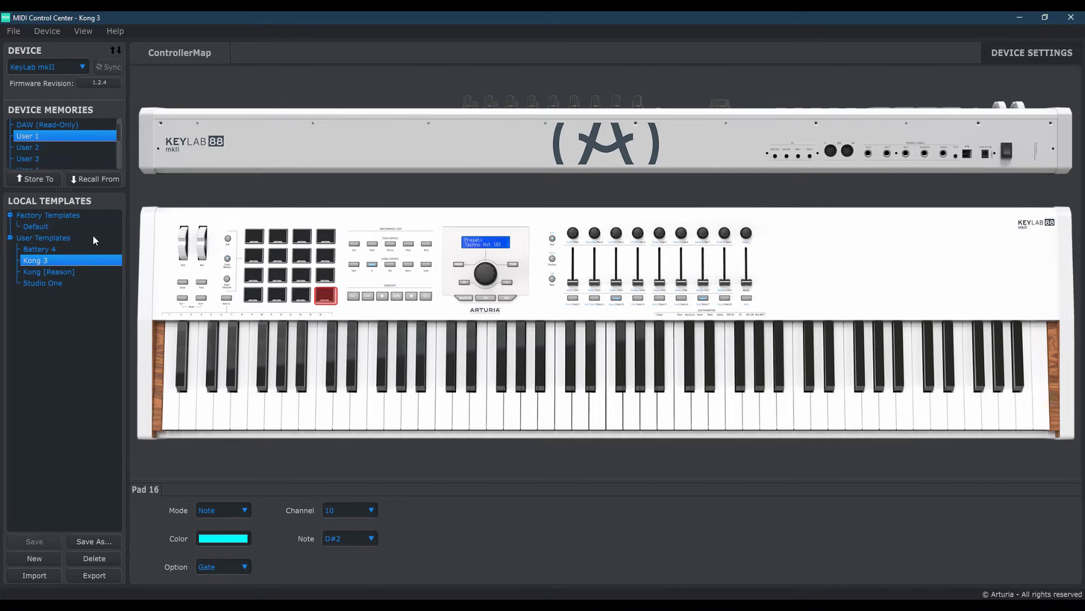
pyautogui.moveTo(56, 260); pyautogui.dragTo(57, 158)
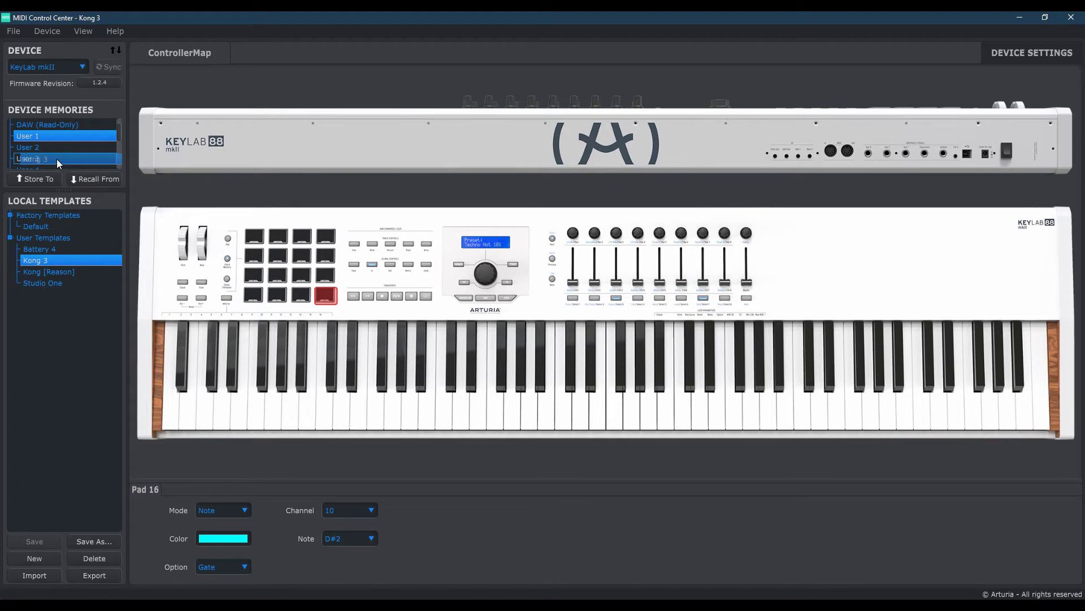
pyautogui.moveTo(57, 158); pyautogui.dragTo(57, 158)
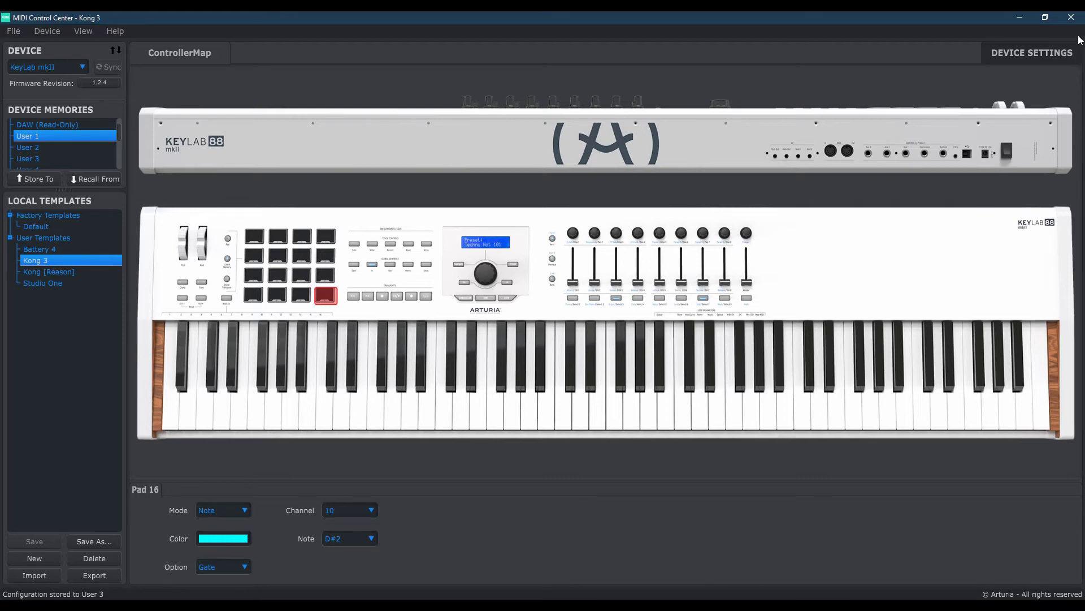
# Close MIDI Control Center and open Reason's File menu for recent songs.
pyautogui.click(1074, 19)
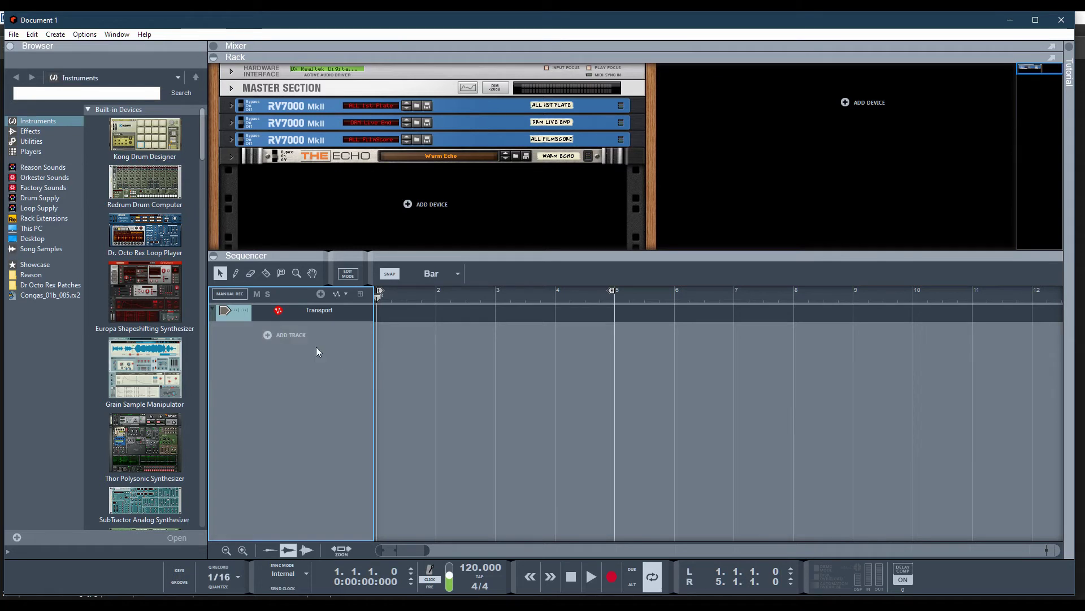
pyautogui.click(14, 35)
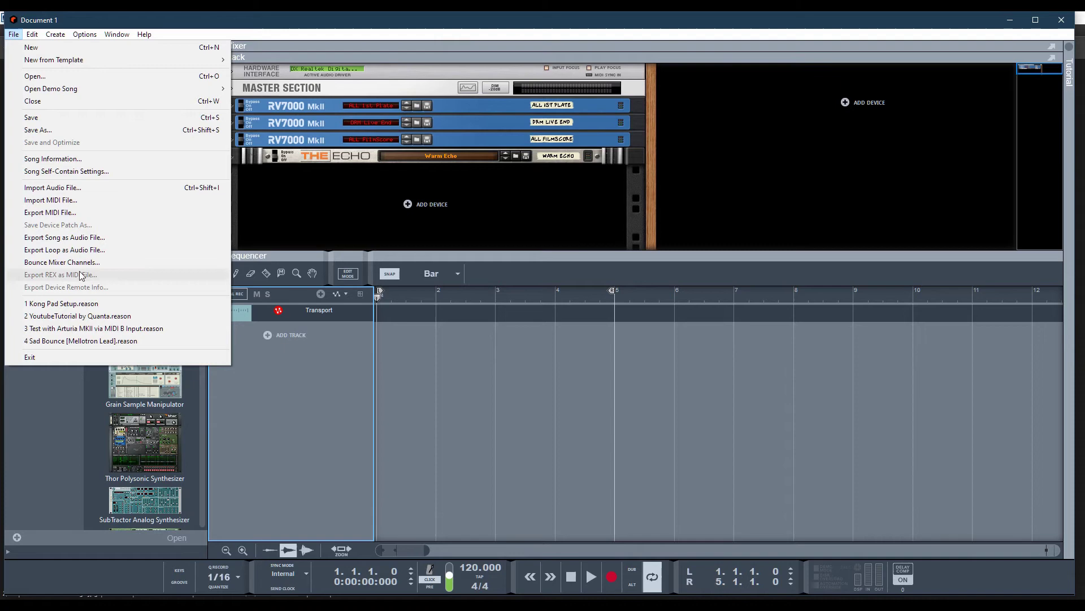
# Open 'Kong Pad Setup.reason' from the recent list and select its Kong Drum Designer.
pyautogui.click(71, 306)
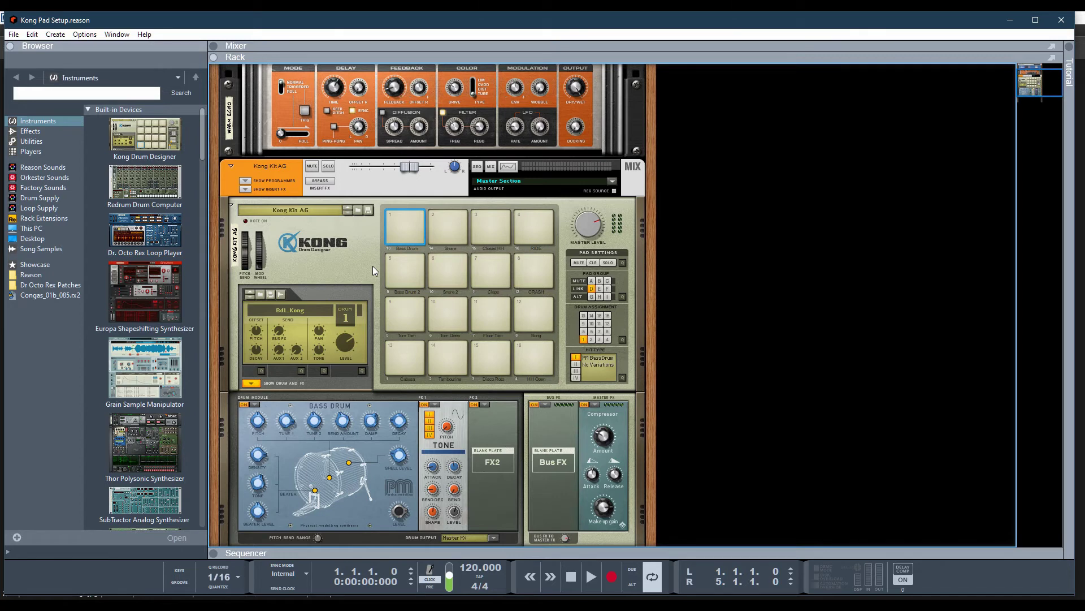
pyautogui.click(330, 250)
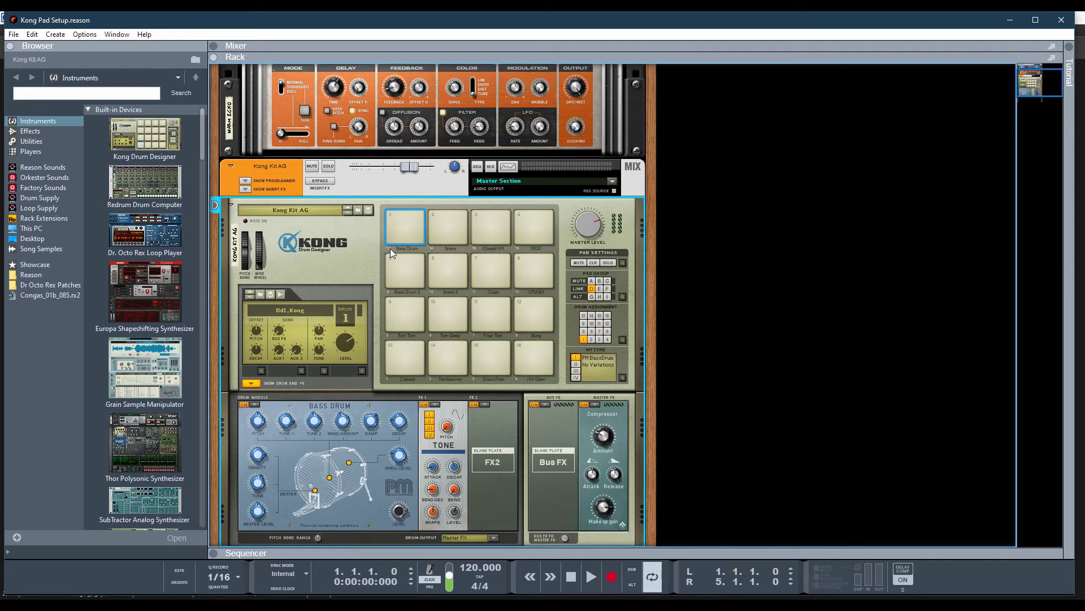
pyautogui.click(395, 219)
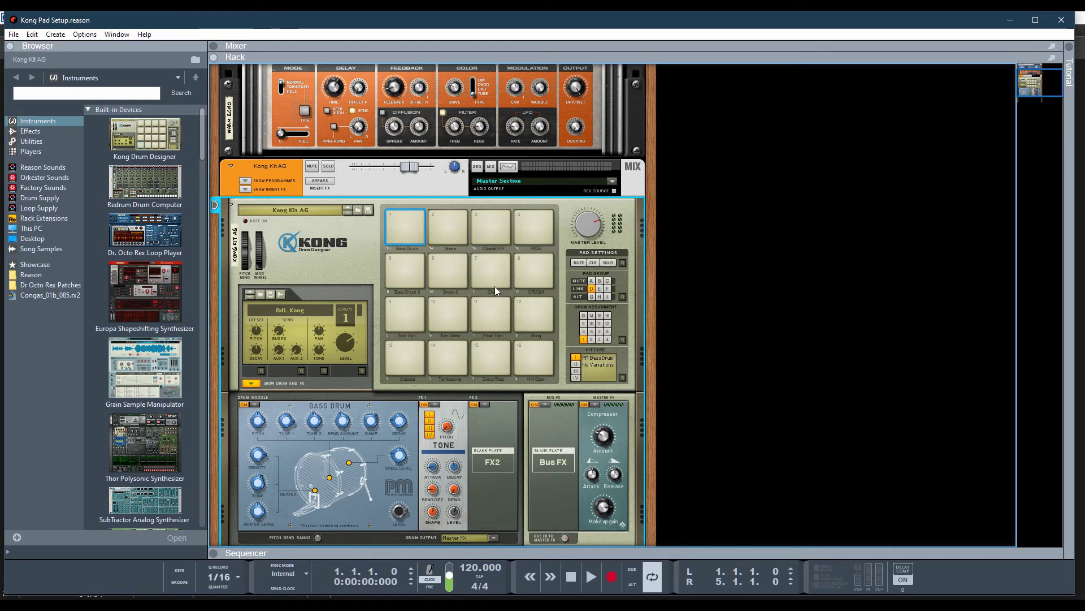
pyautogui.click(406, 222)
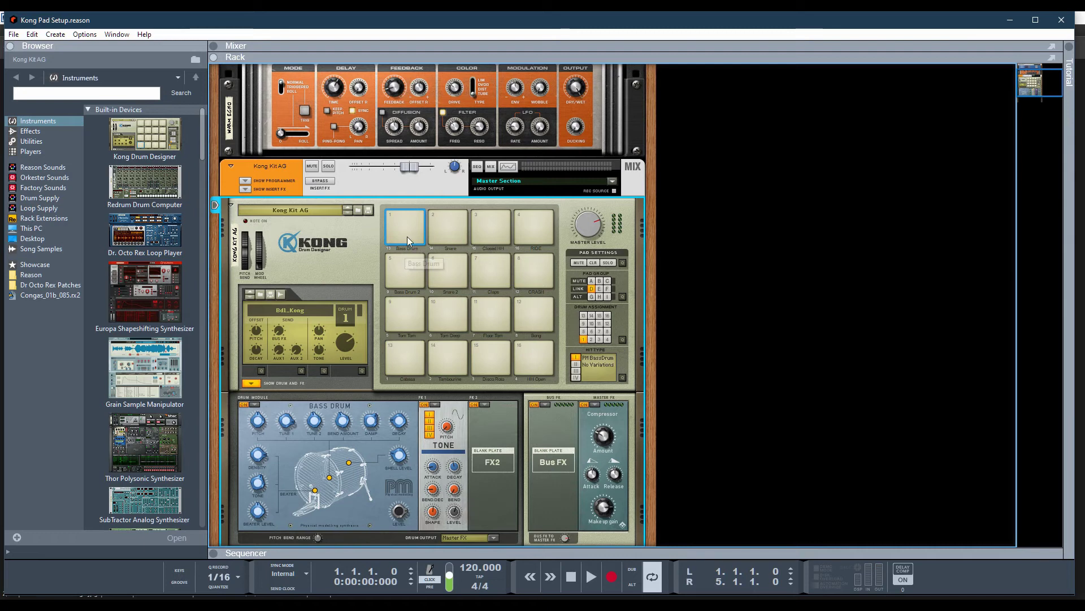
pyautogui.click(406, 229)
pyautogui.click(406, 229)
pyautogui.click(406, 229)
pyautogui.doubleClick(406, 249)
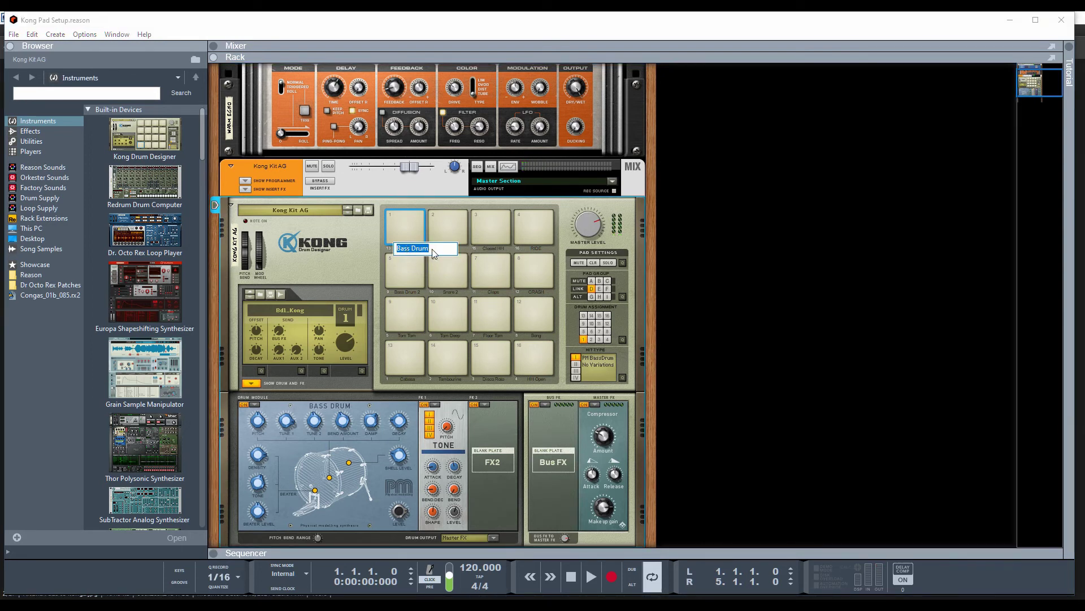
pyautogui.write('Bass Drum')
pyautogui.press('Return')
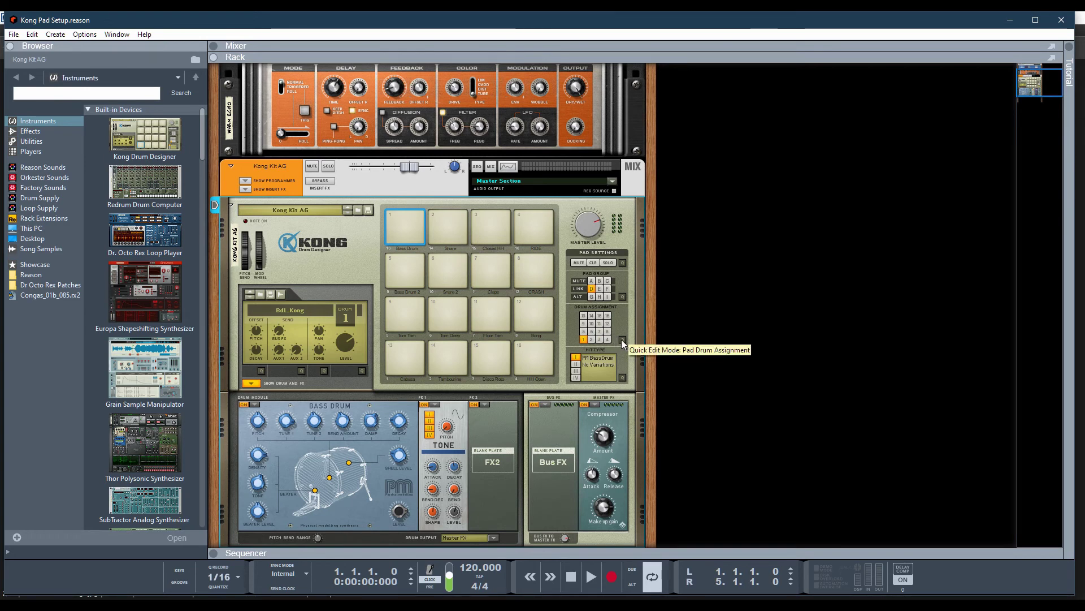
# Switch Kong to Quick Edit Mode and set Pad 13's drum assignment to no override mapping.
pyautogui.click(622, 339)
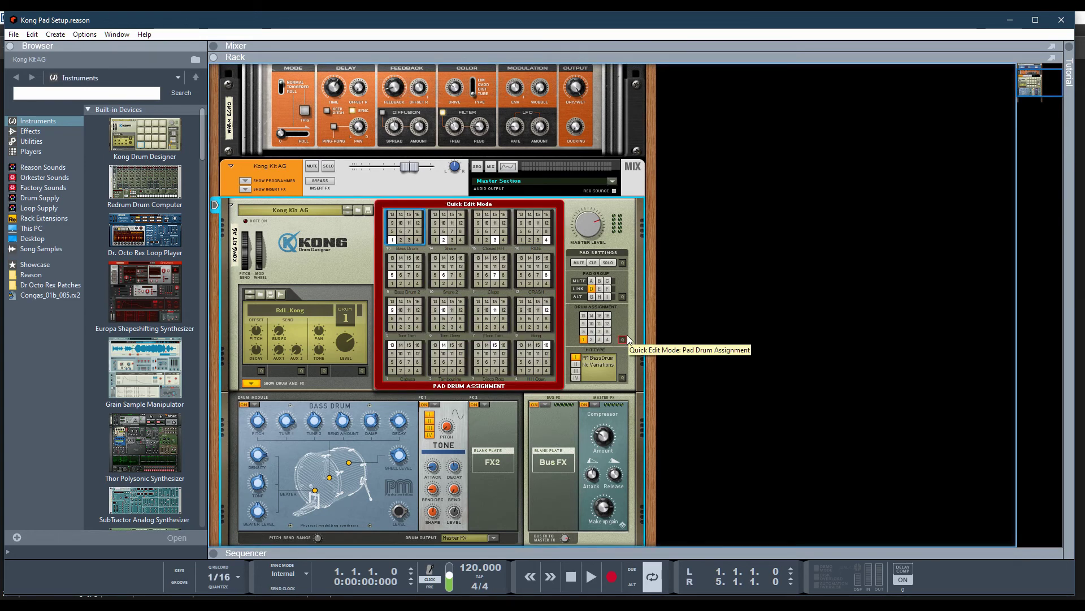
pyautogui.rightClick(394, 243)
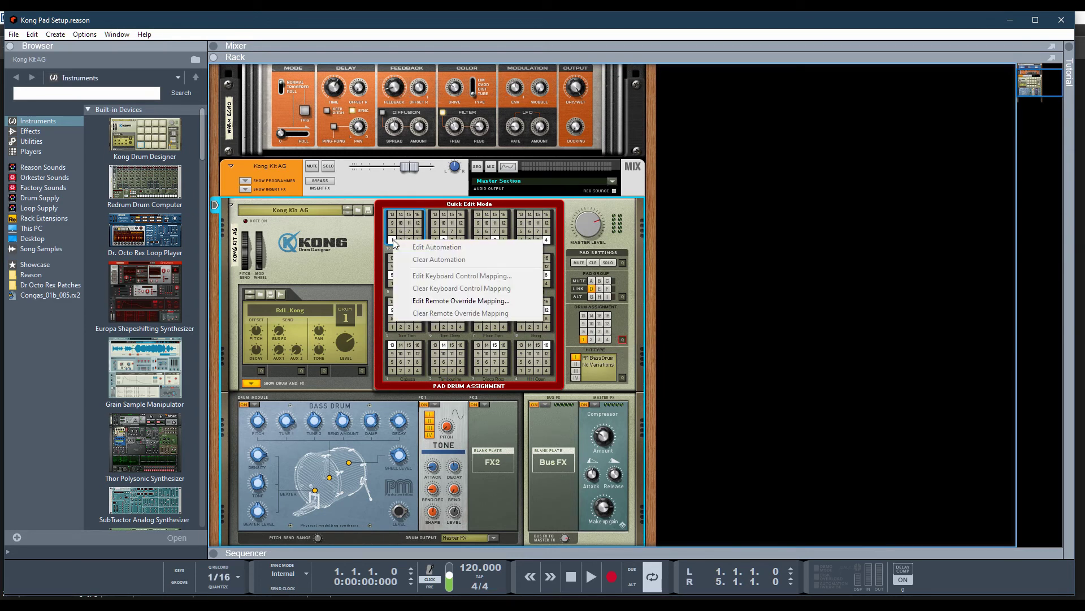
pyautogui.click(435, 301)
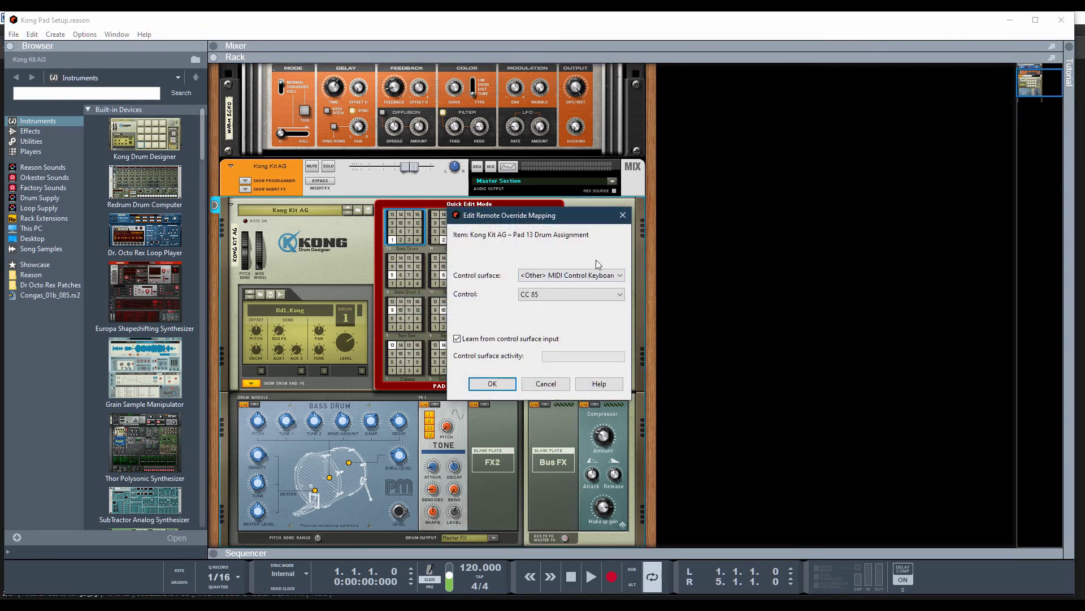
pyautogui.click(547, 385)
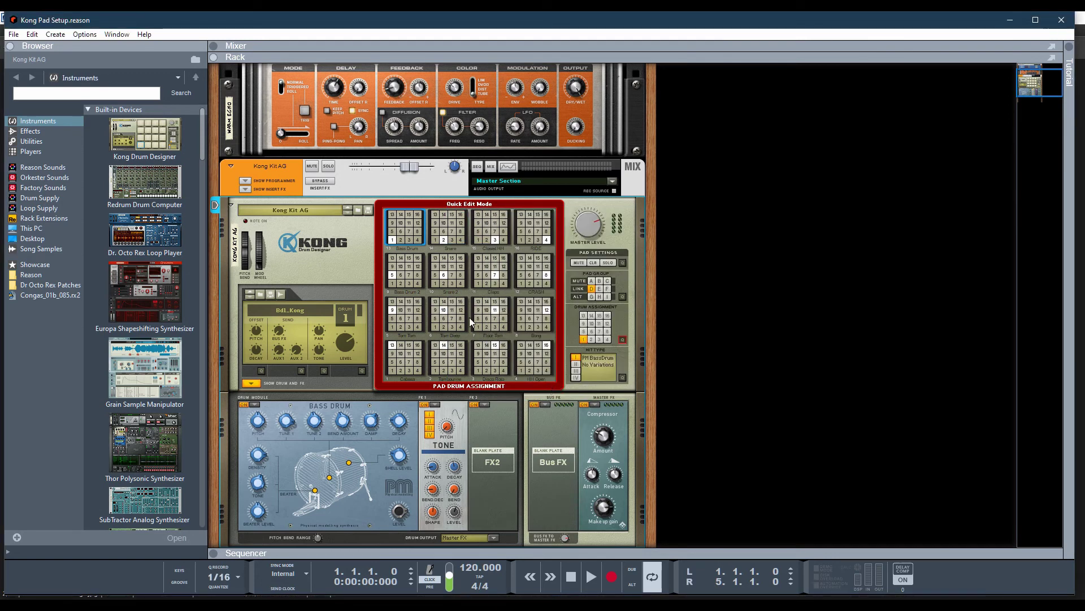
pyautogui.rightClick(391, 239)
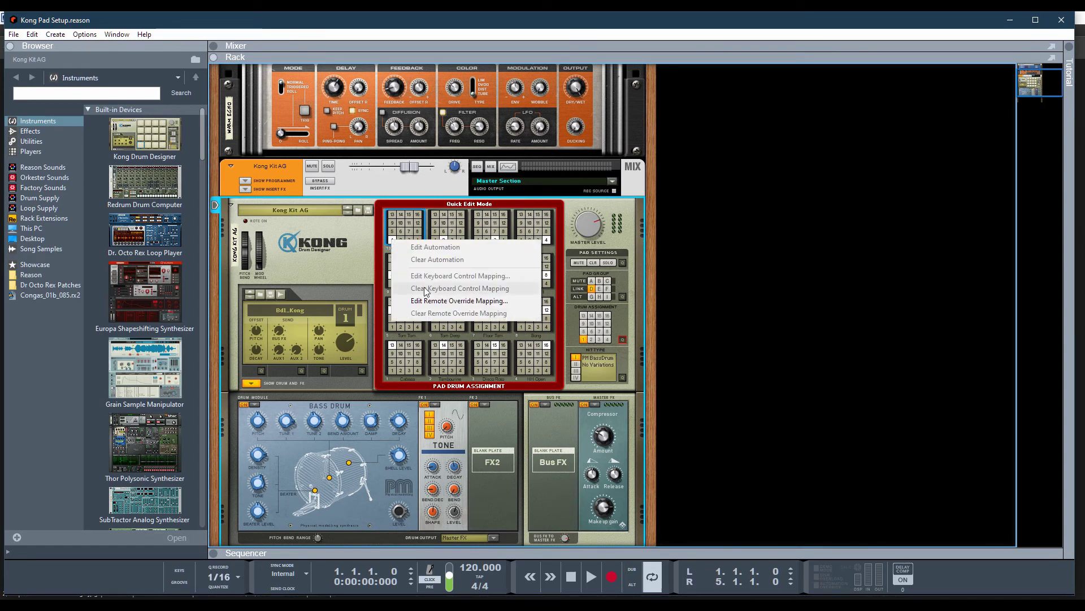
pyautogui.click(432, 302)
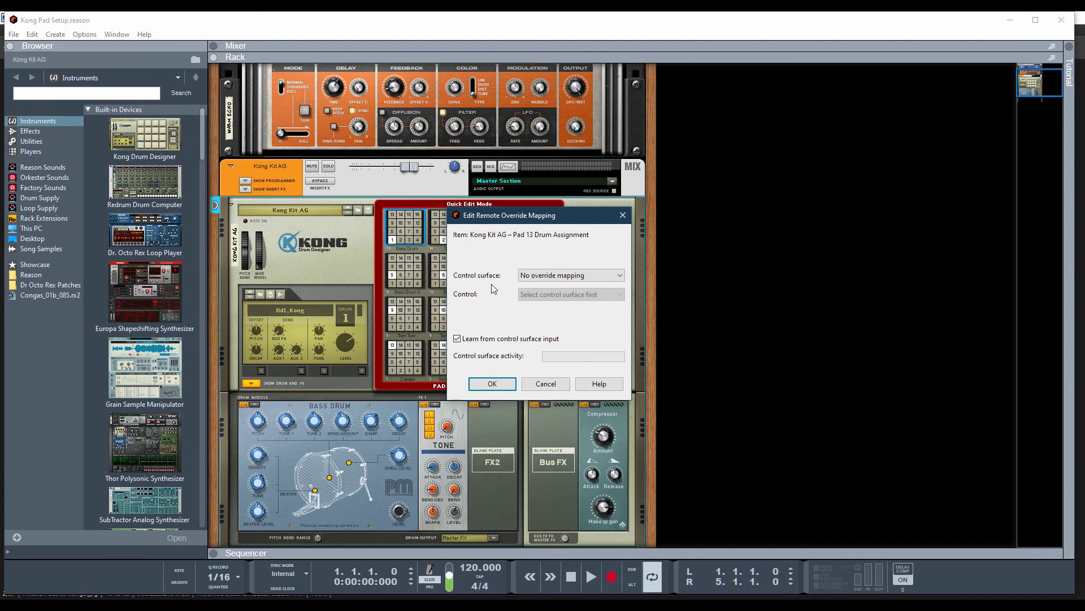
pyautogui.click(543, 387)
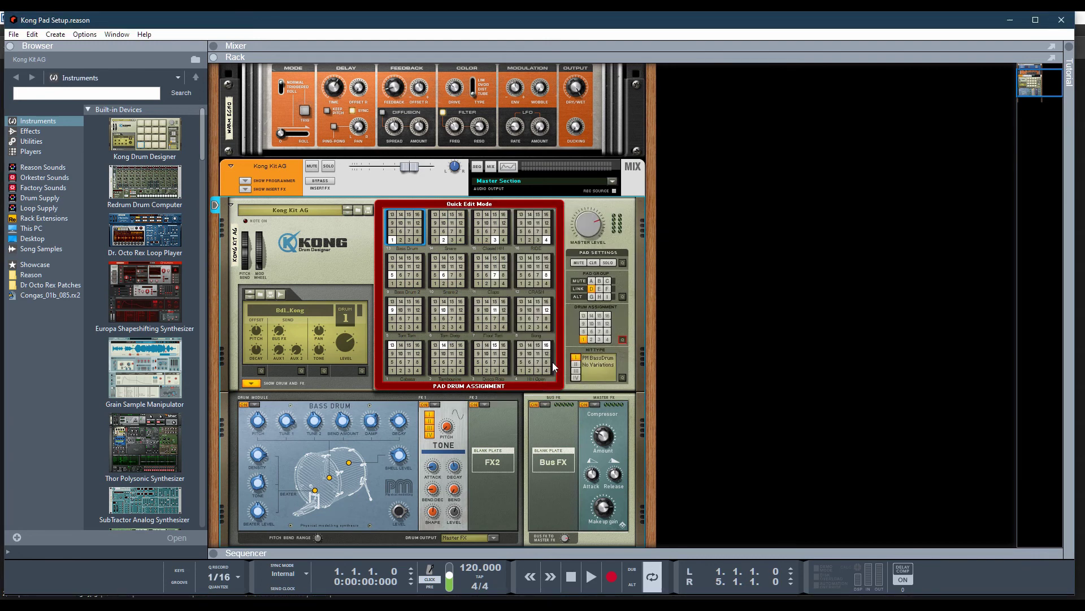
# Exit Quick Edit Mode and select pad 2 to show its Snare Drum.
pyautogui.click(623, 339)
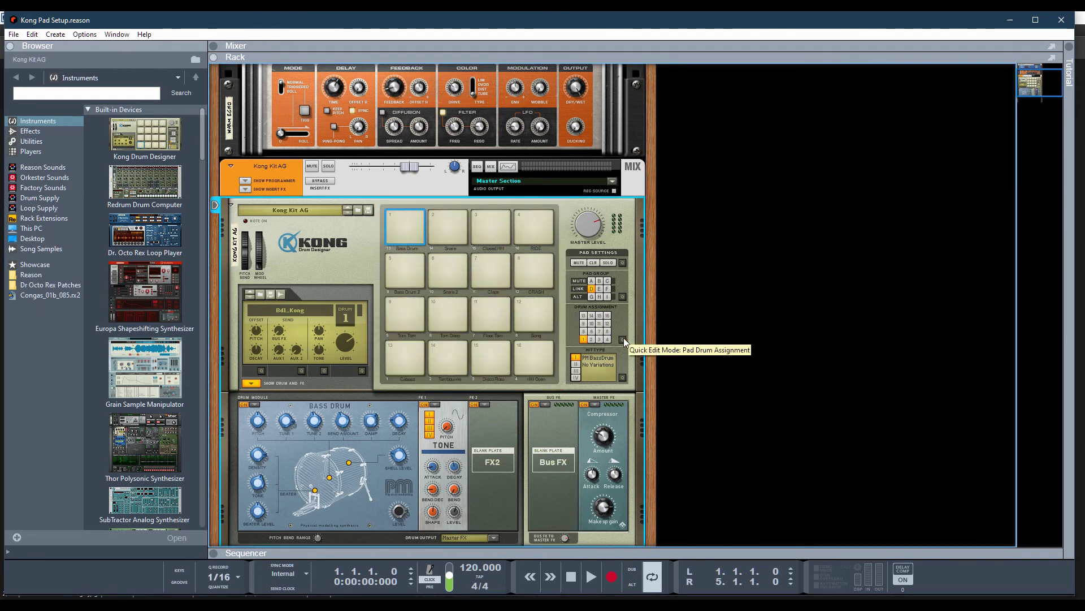
pyautogui.click(444, 225)
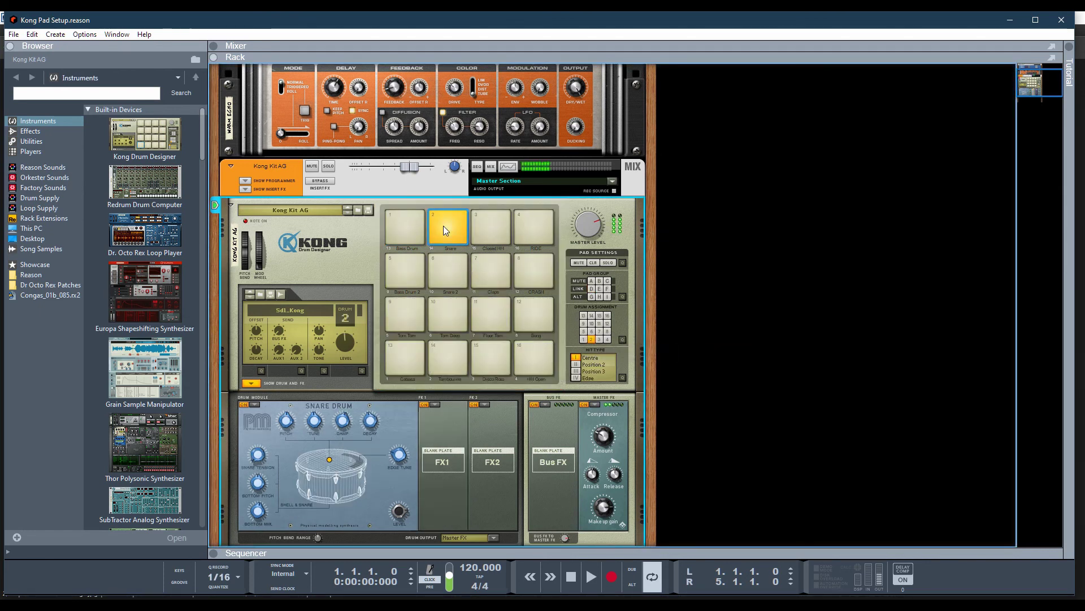